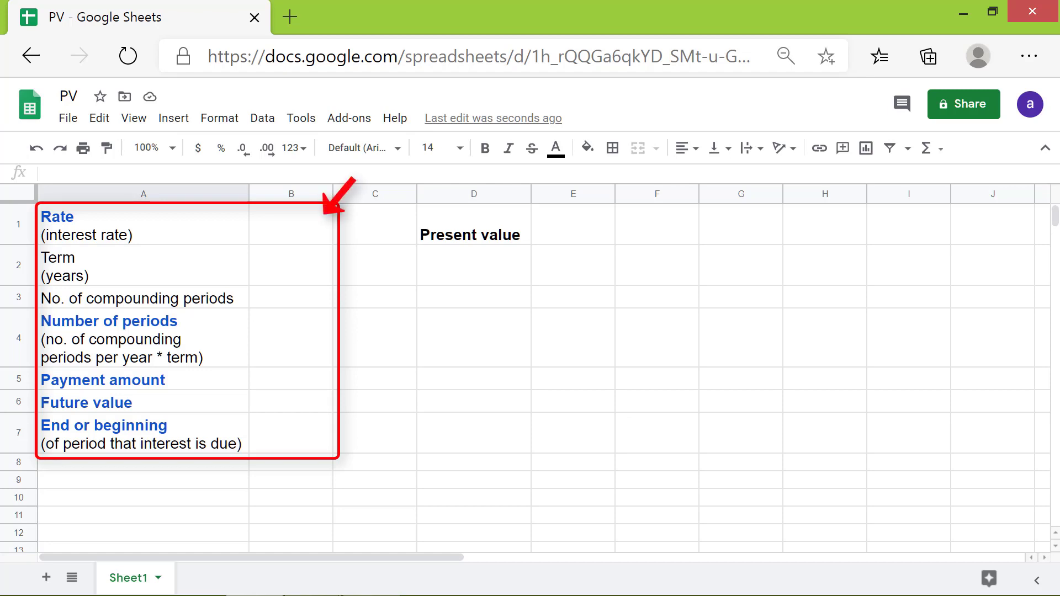
Format B1 as a percentage and enter a 5.30% rate
left_click(294, 229)
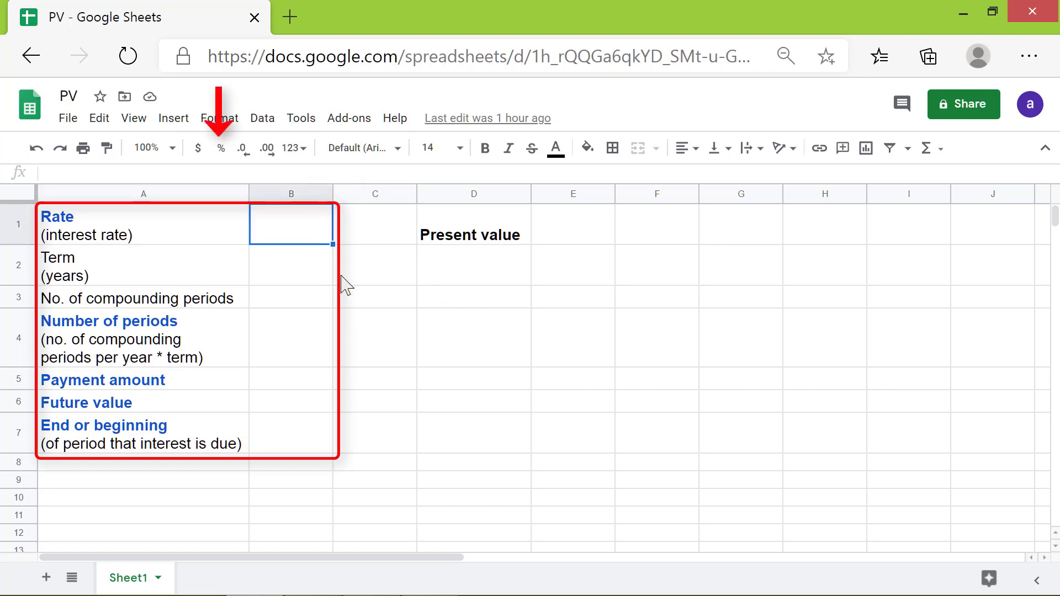
left_click(222, 148)
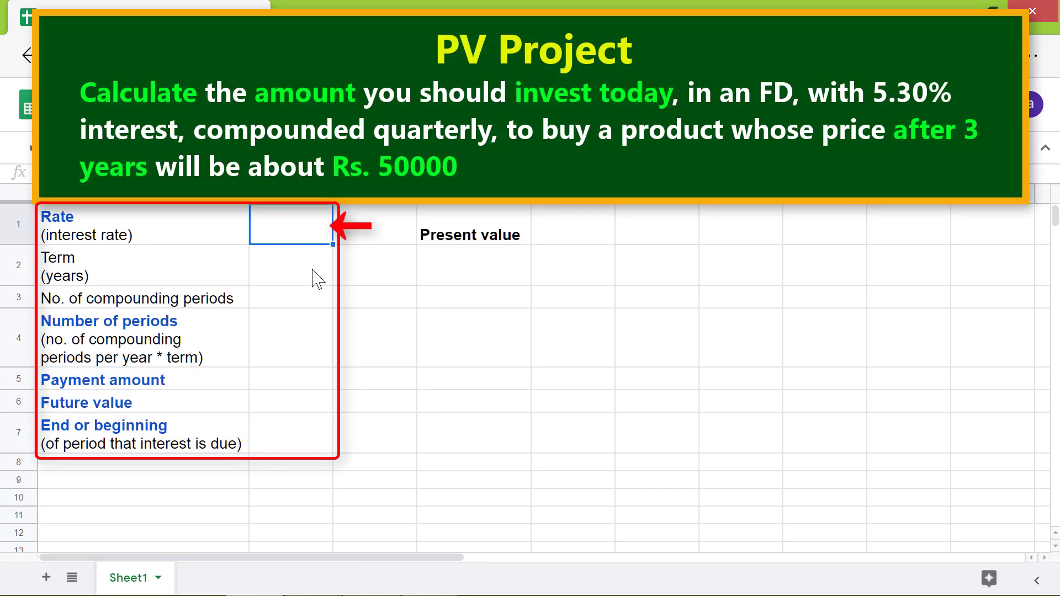
type("5.3")
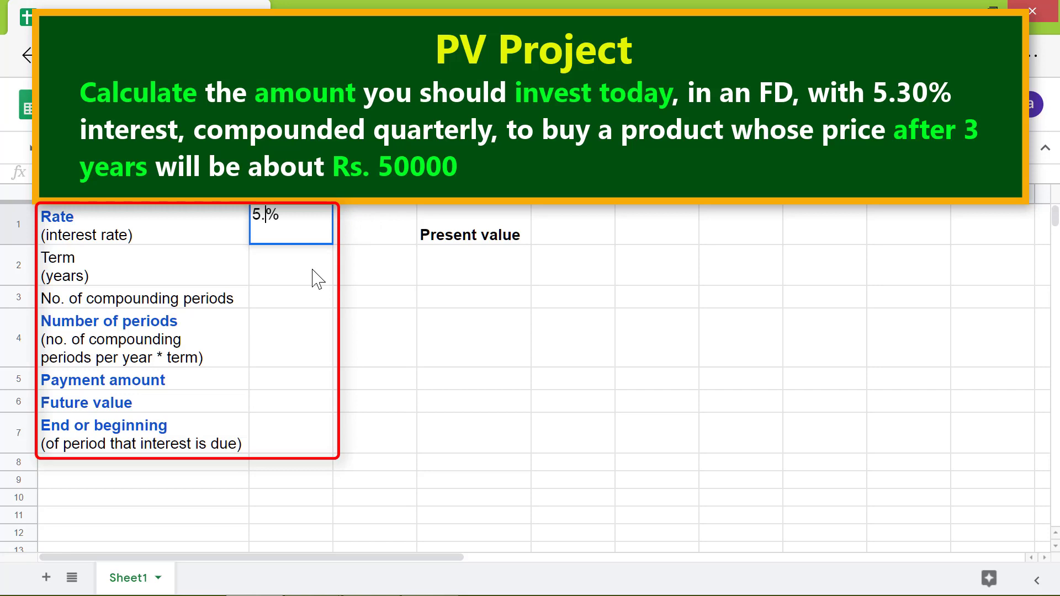
key("Return")
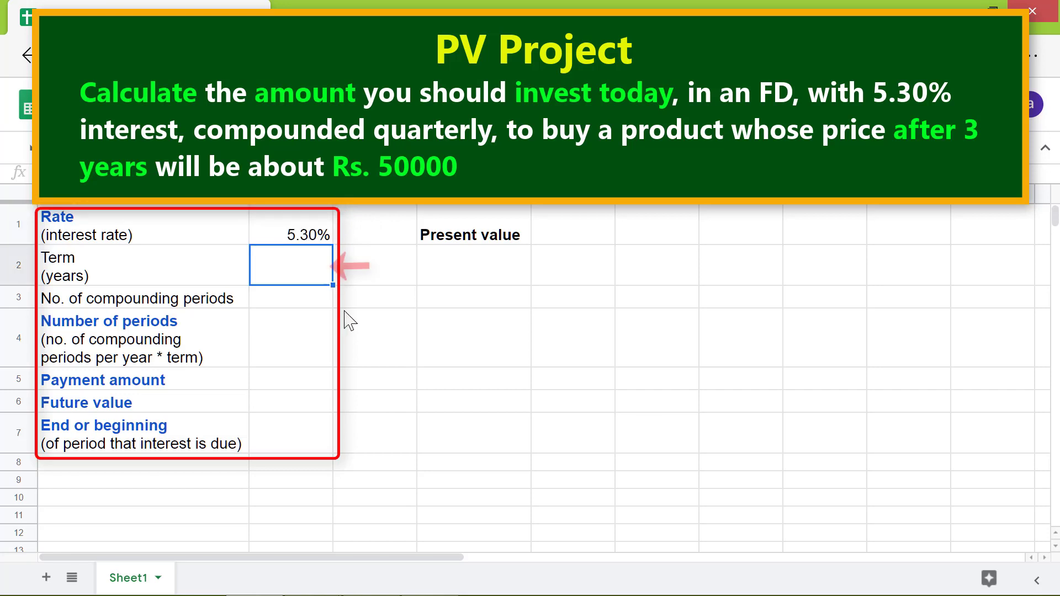
Enter a term of 3 in B2 and 4 compounding periods in B3
type("3")
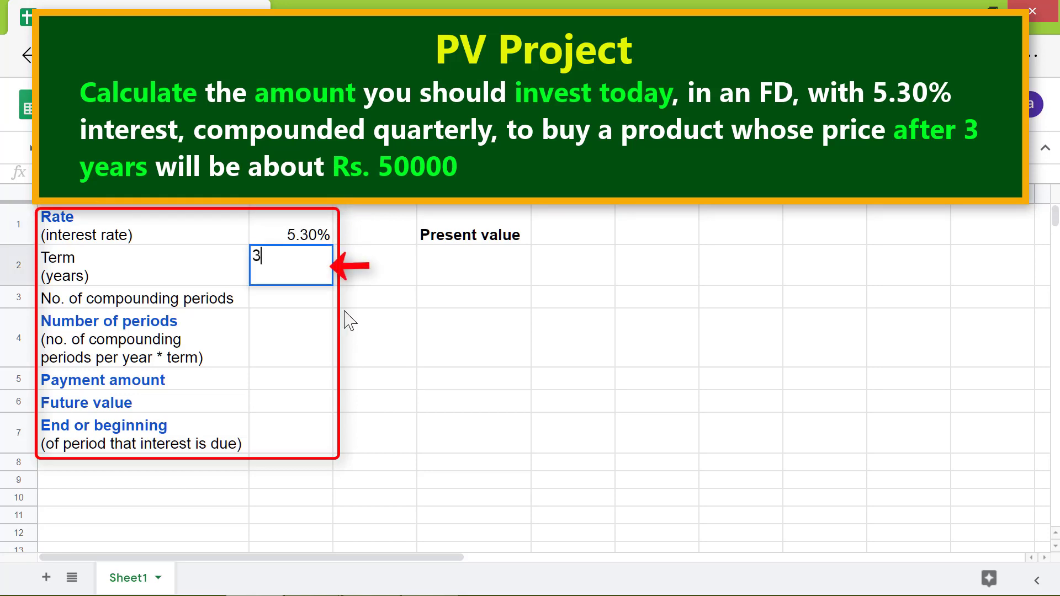
key("Return")
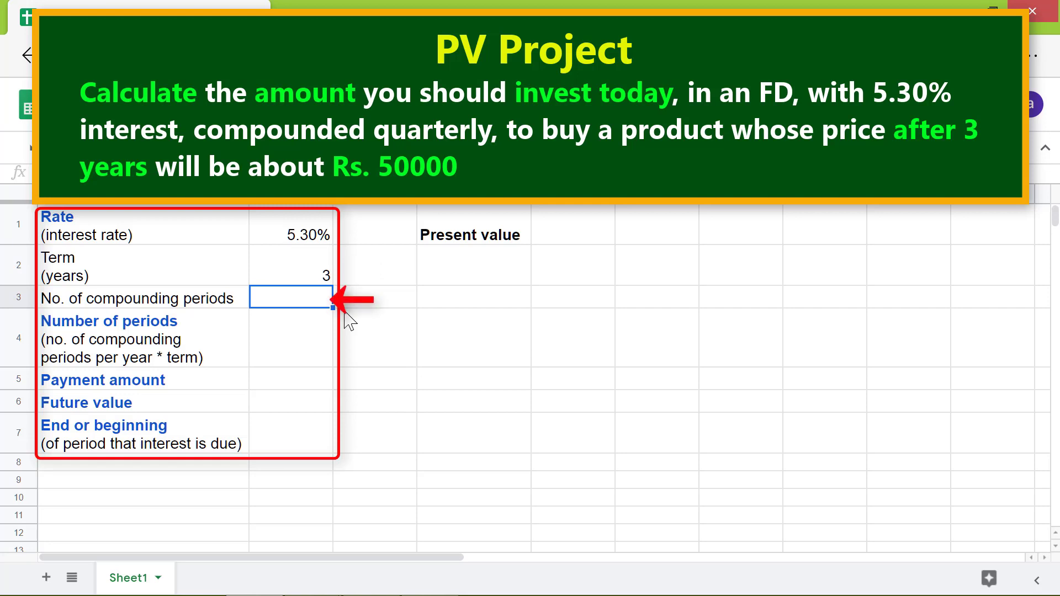
type("4")
key("Return")
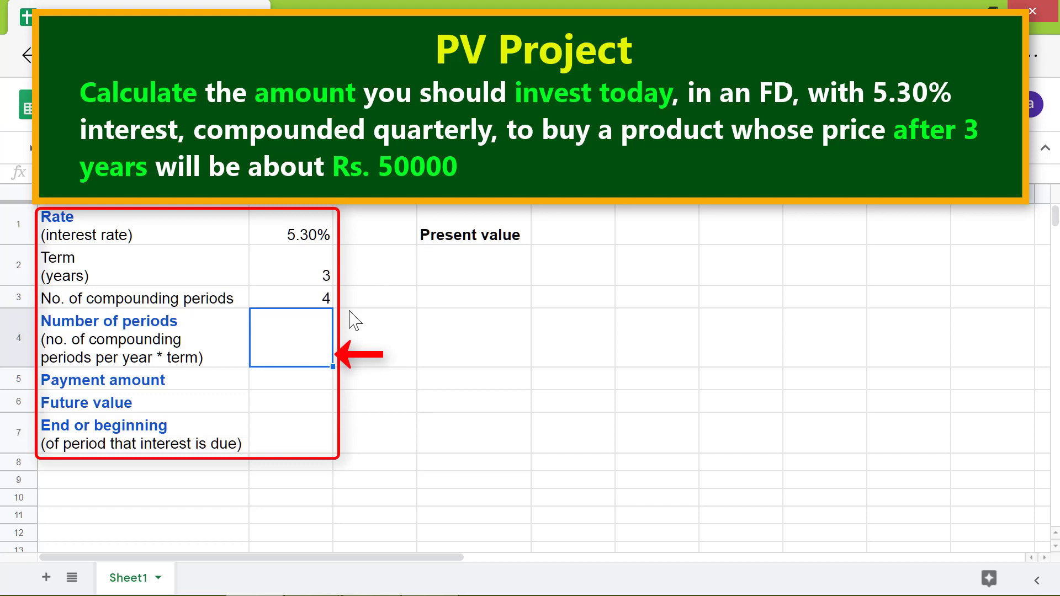
Put the formula =B2*B3 in B4 to get 12 periods
type("=")
left_click(323, 264)
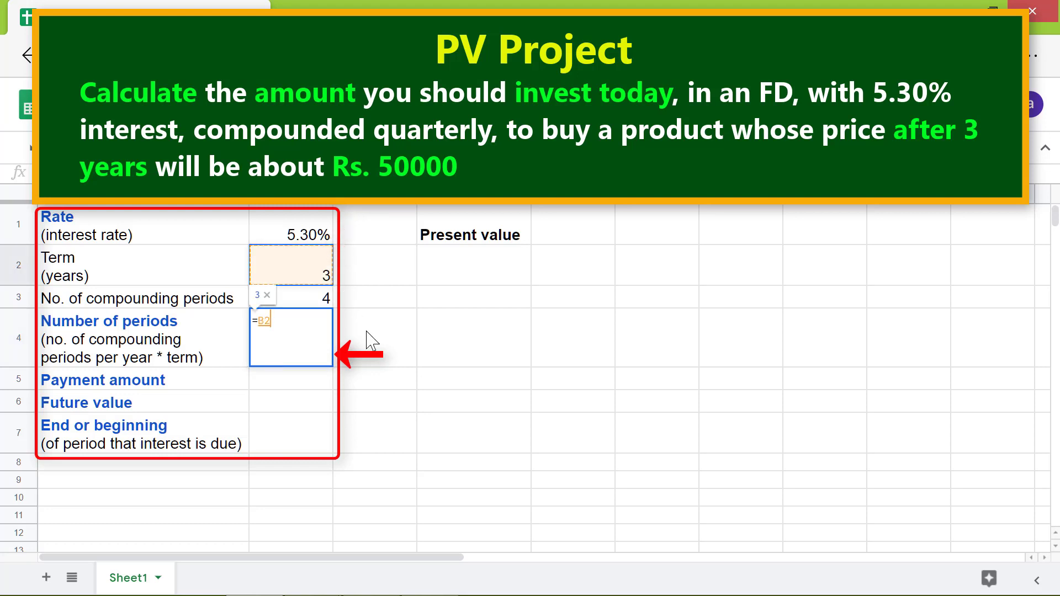
type("*")
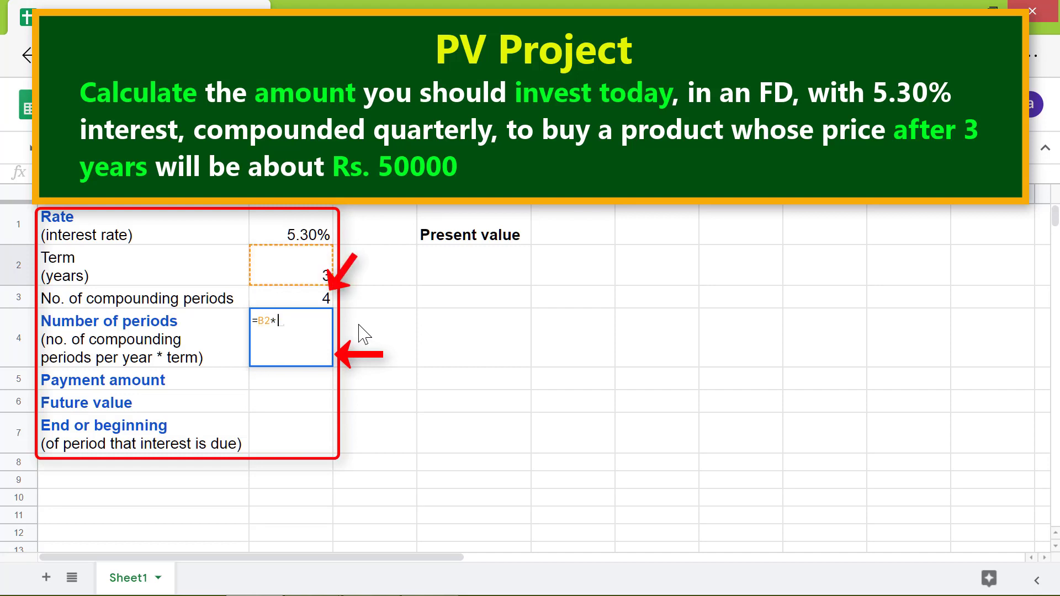
left_click(323, 299)
key("Return")
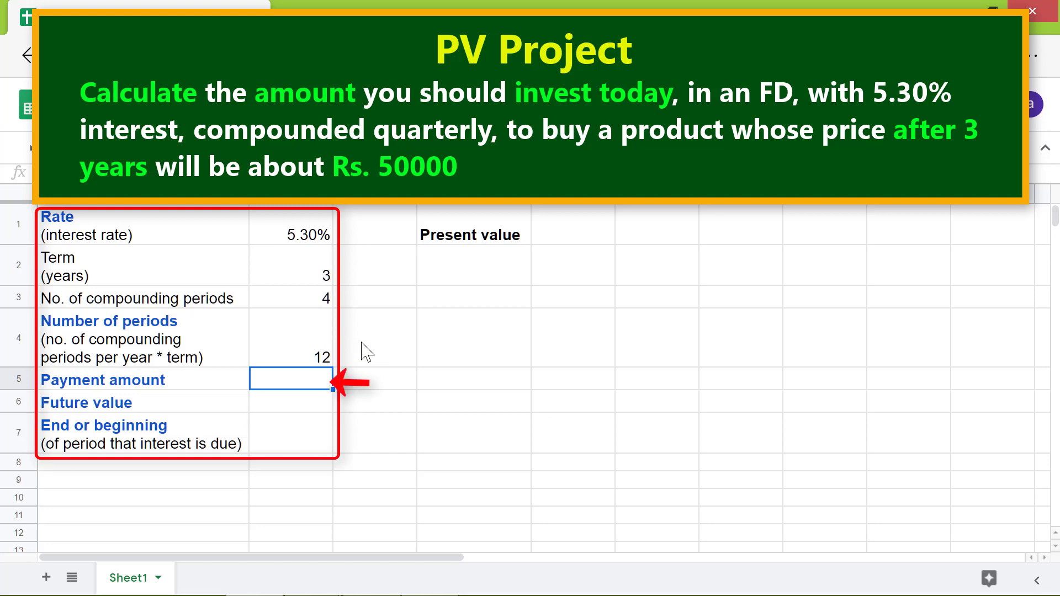
Enter payment 0 in B5, future value 50000 in B6 and timing 0 in B7
type("0")
key("Return")
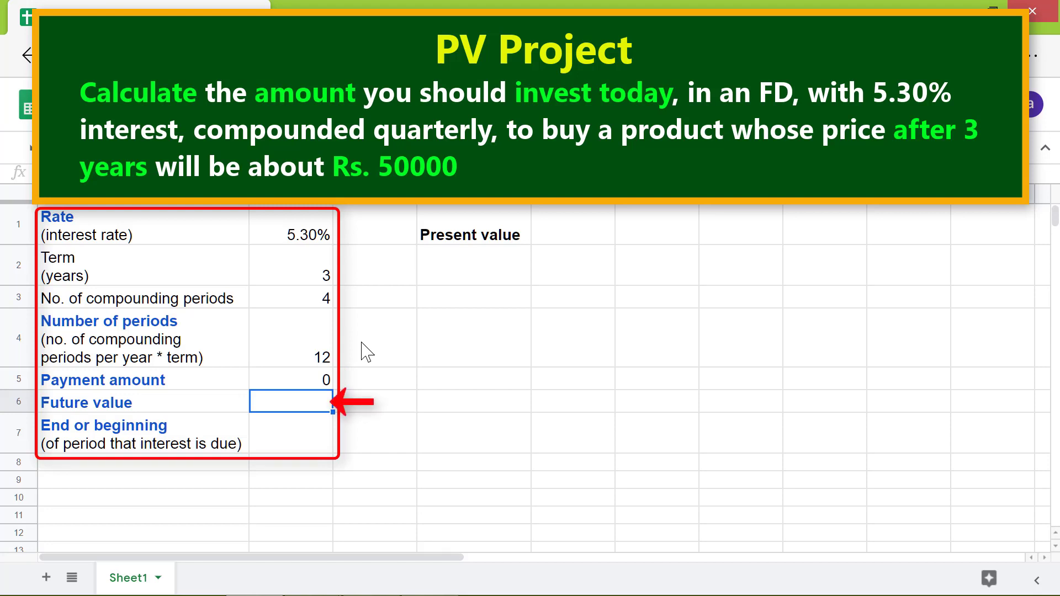
type("50000")
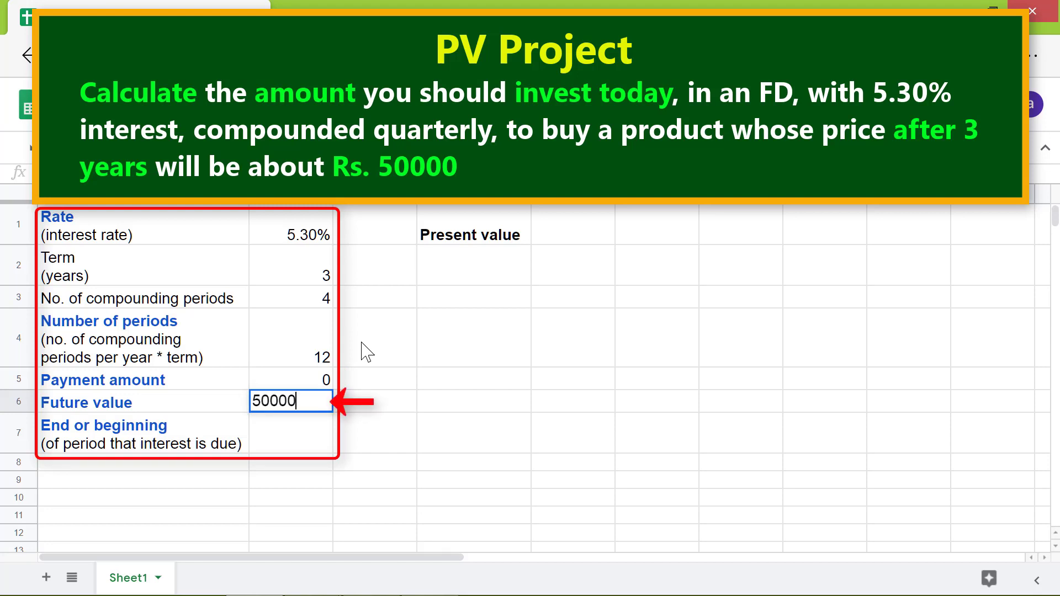
key("Return")
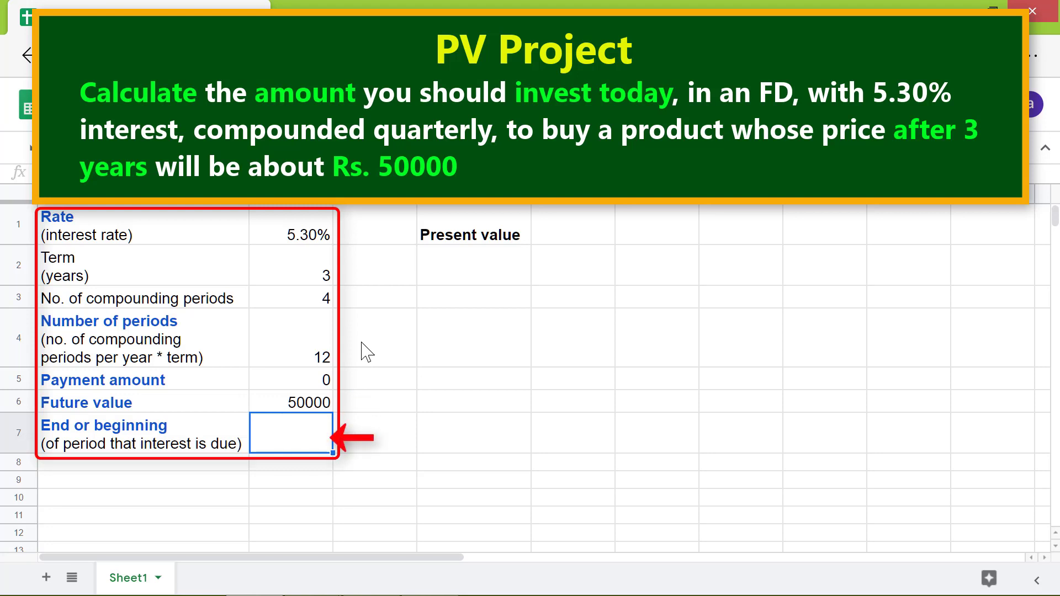
type("0")
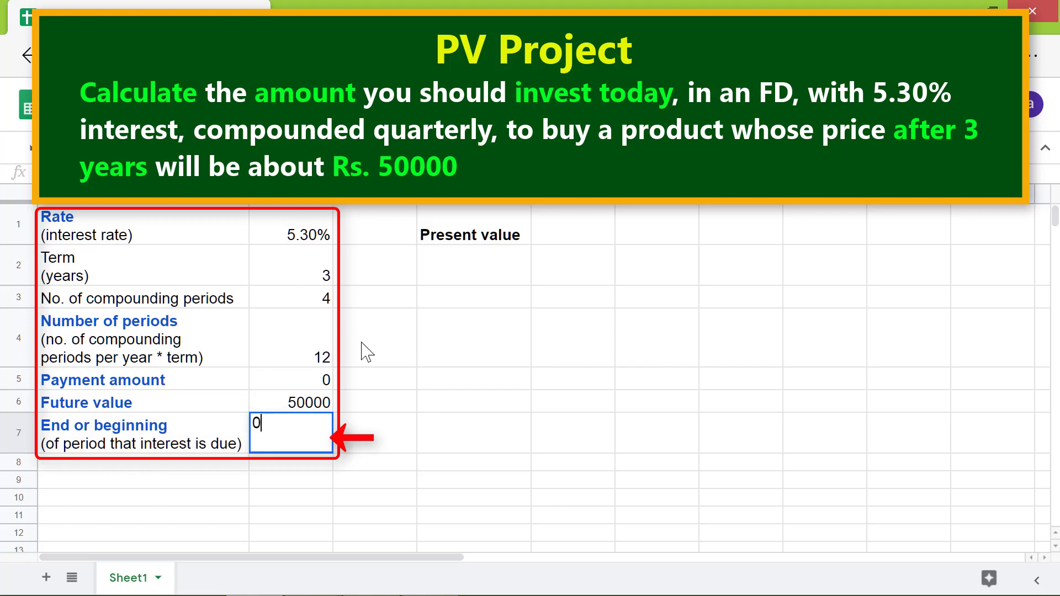
key("Return")
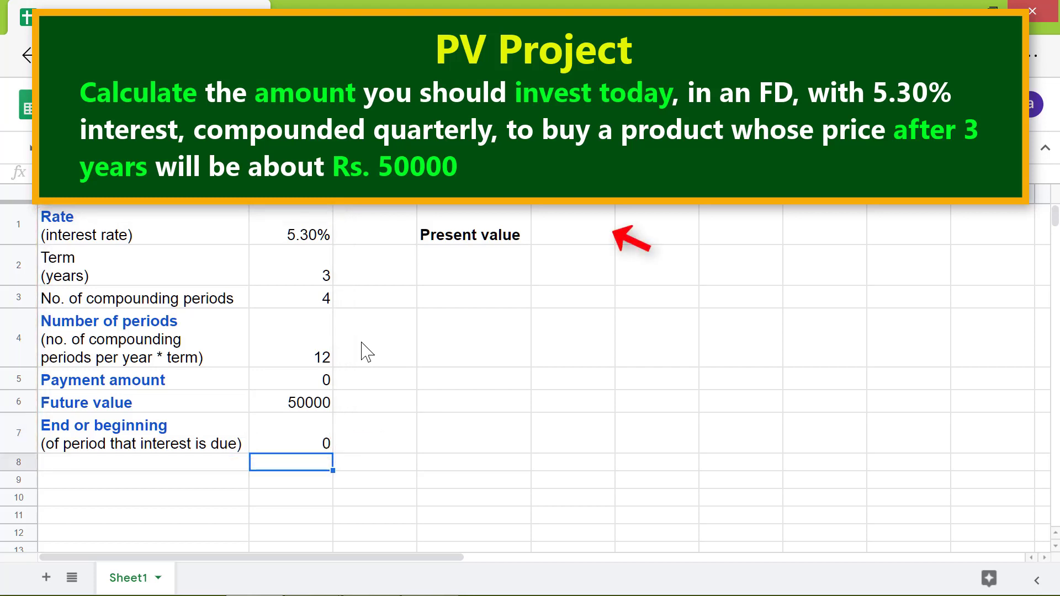
Start a PV formula in E1 with rate B1/B3
left_click(598, 238)
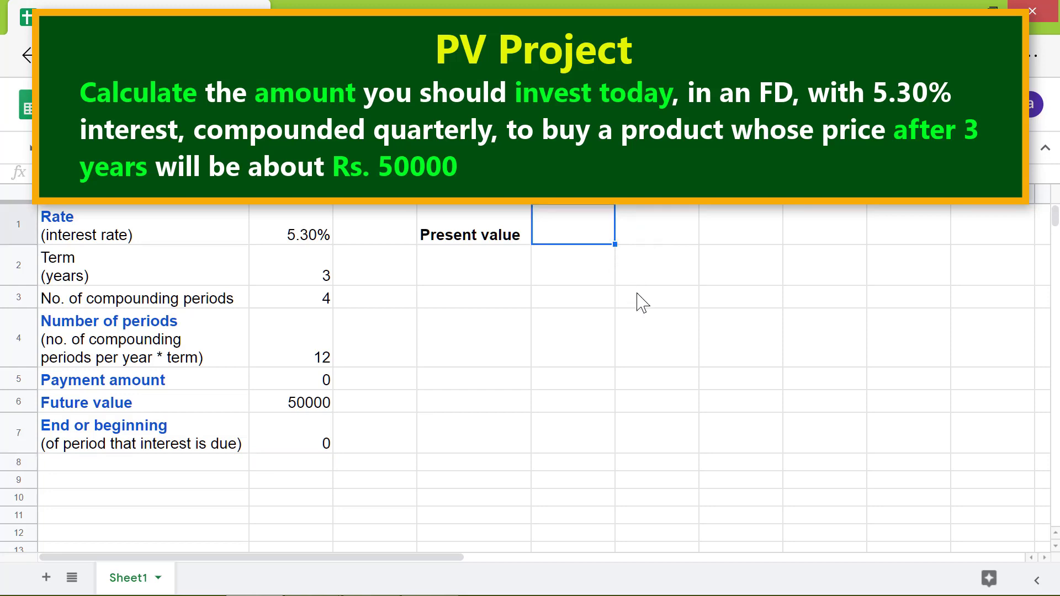
type("=pv")
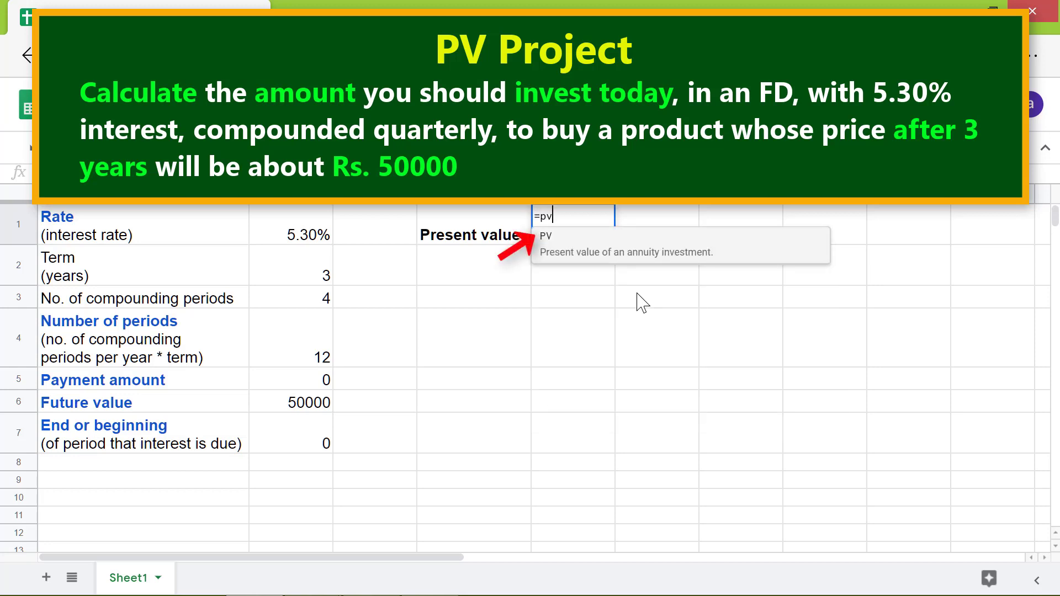
left_click(593, 251)
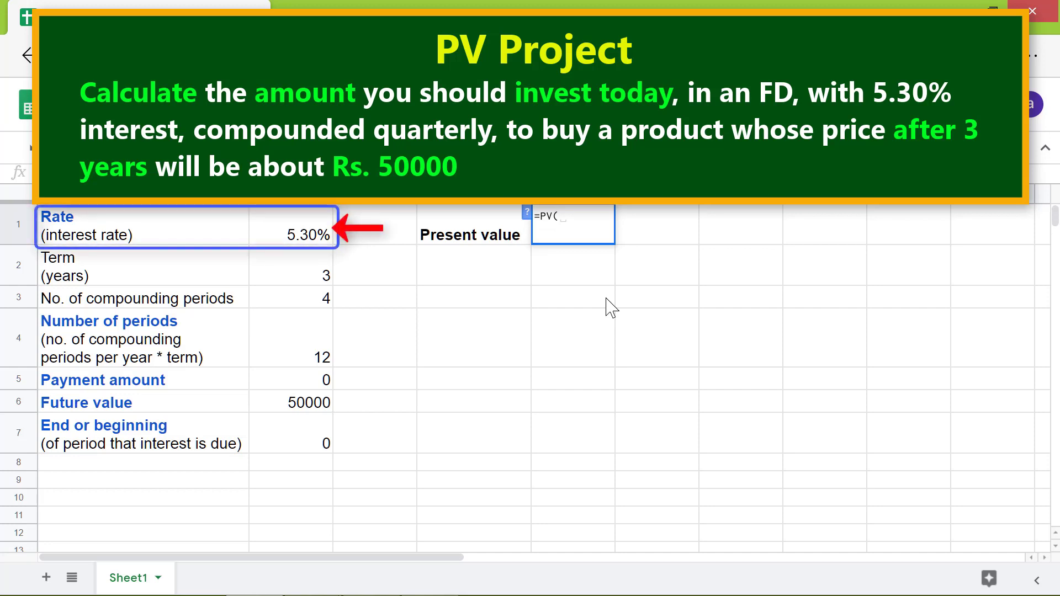
left_click(320, 232)
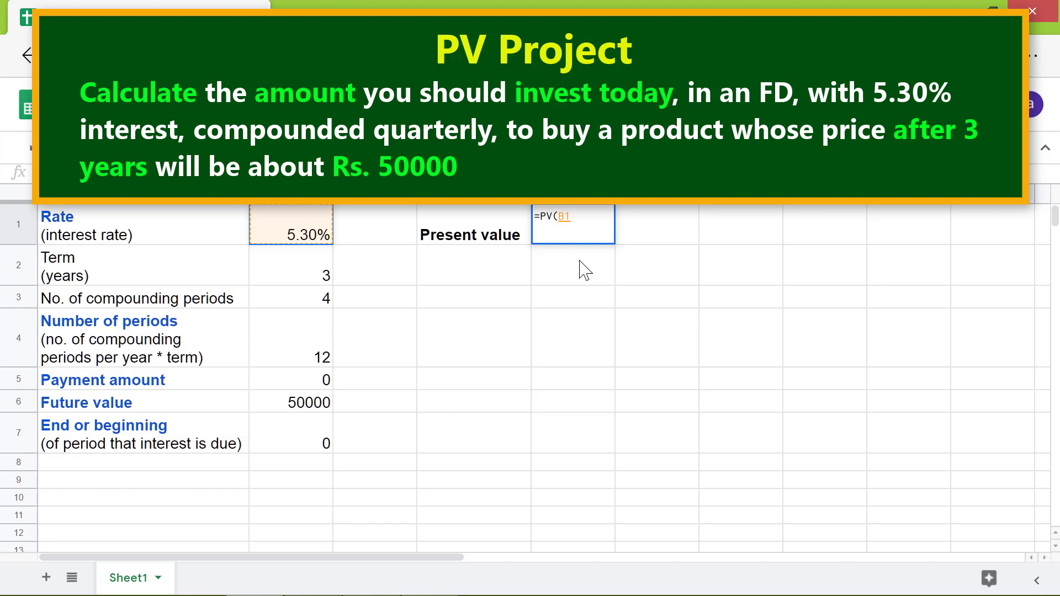
type("/")
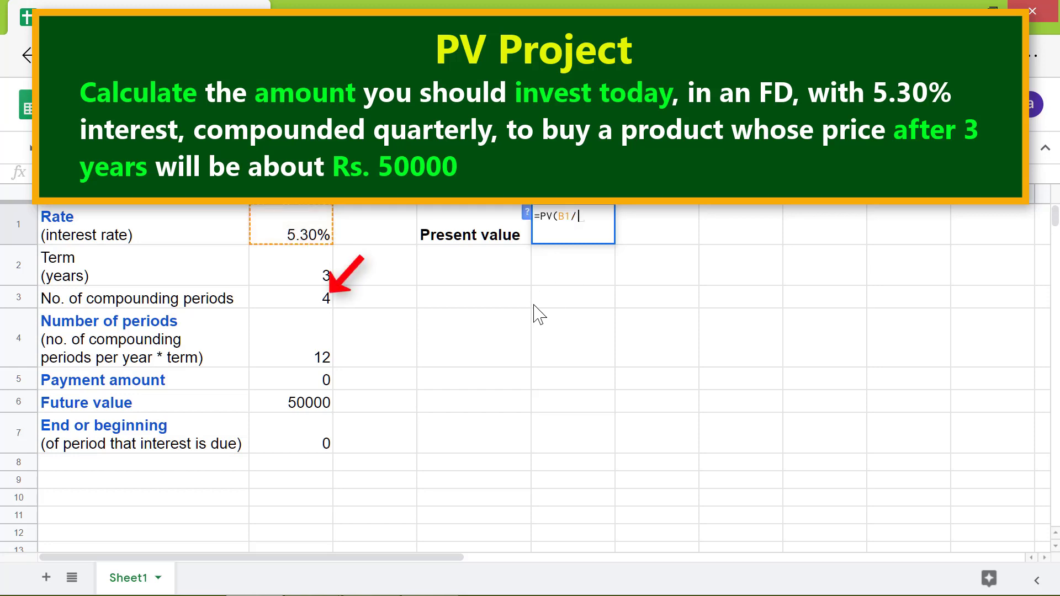
left_click(301, 298)
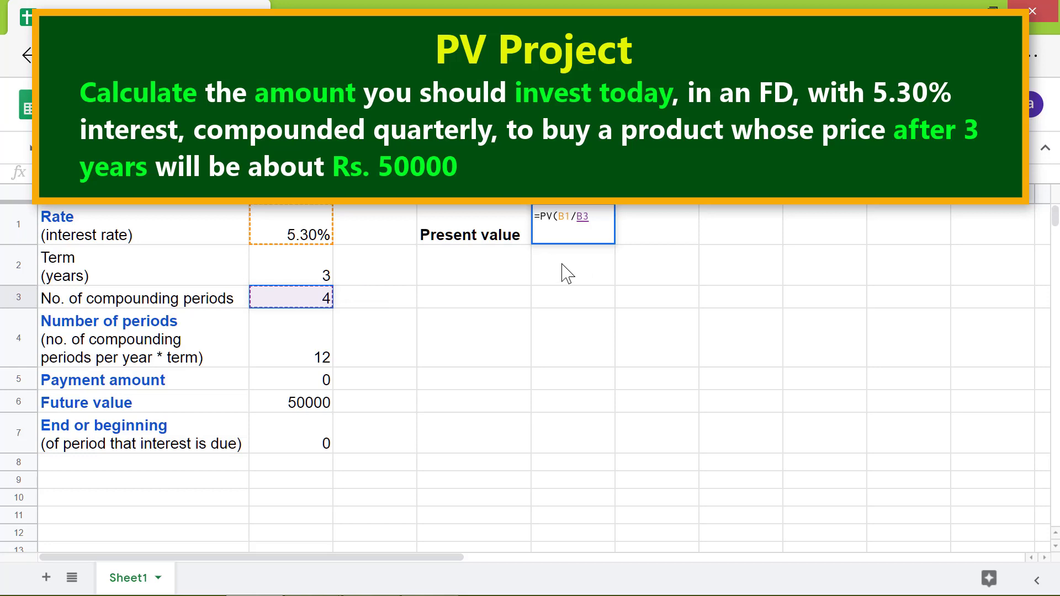
Add B4, B5, B6 and B7 as the remaining PV arguments, giving -$42,694.37
type(",")
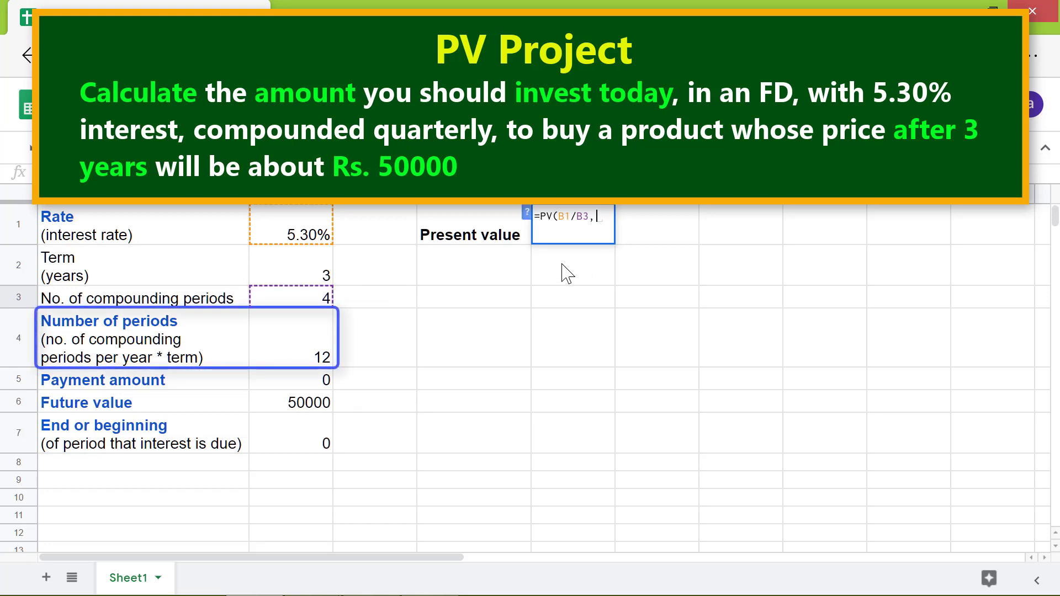
left_click(334, 353)
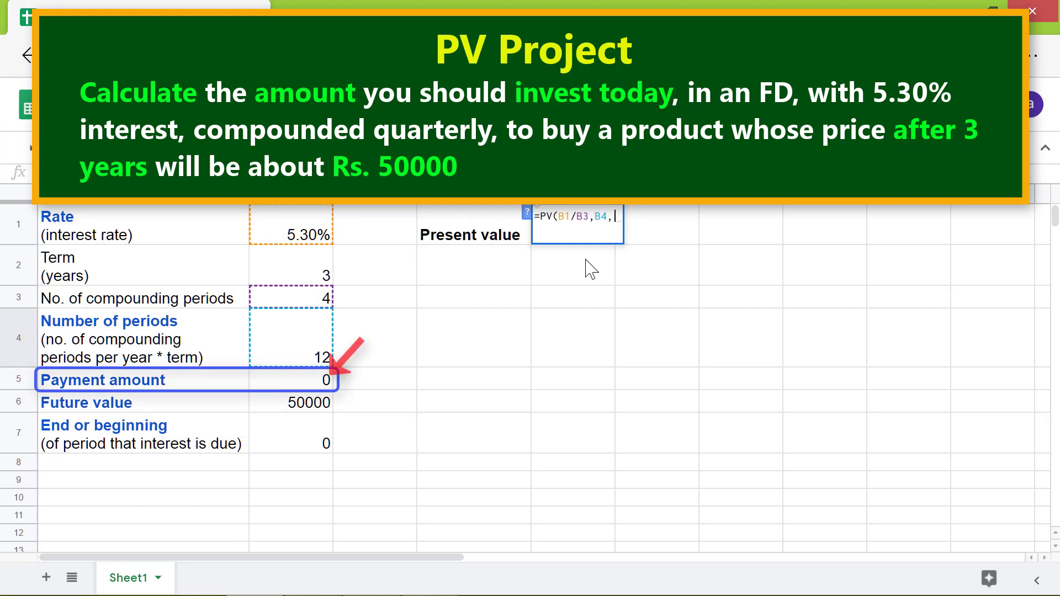
left_click(320, 380)
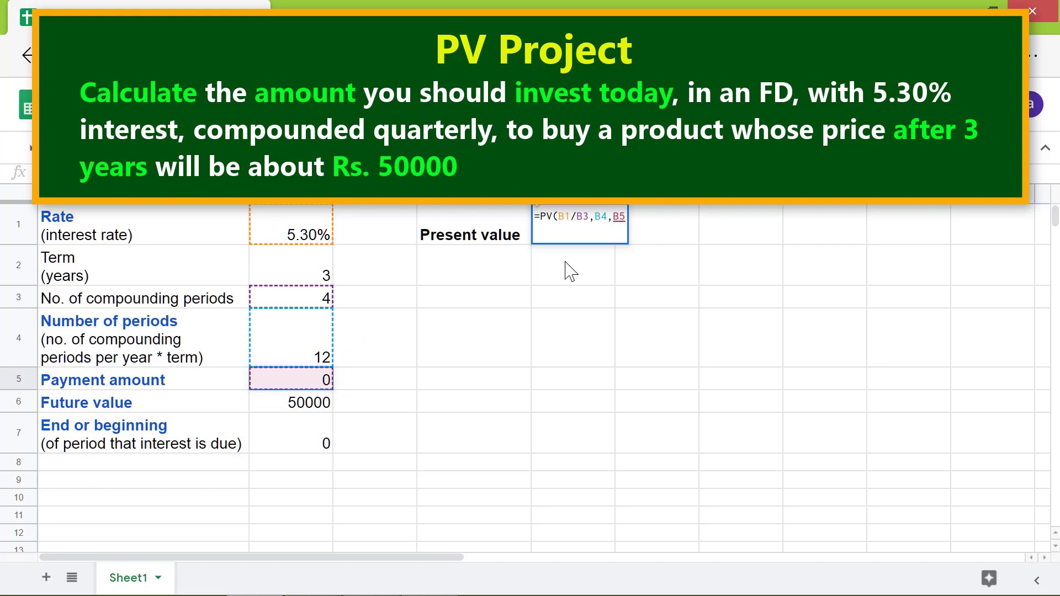
type(",")
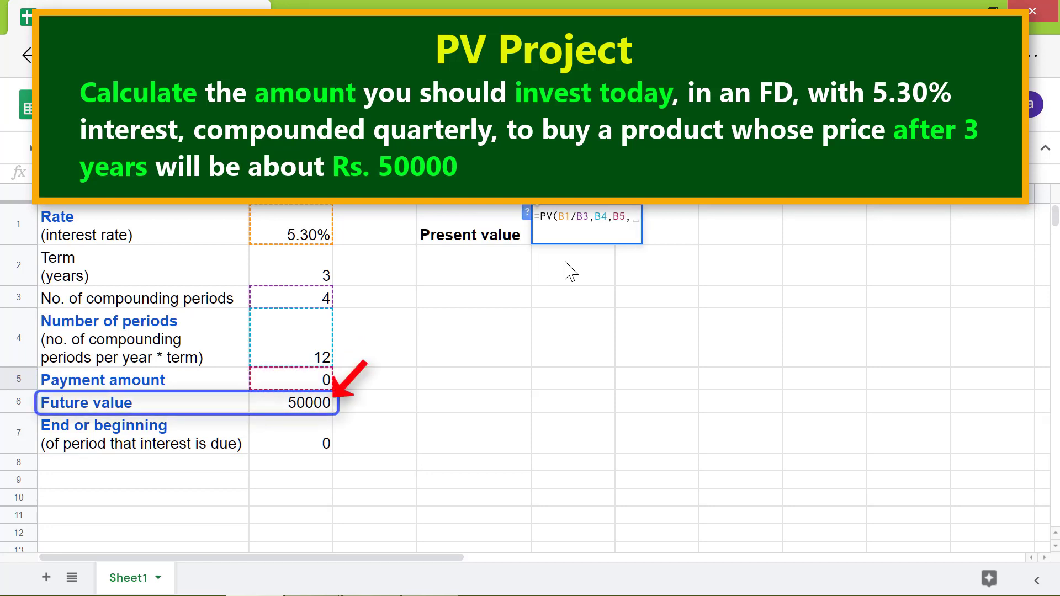
left_click(326, 402)
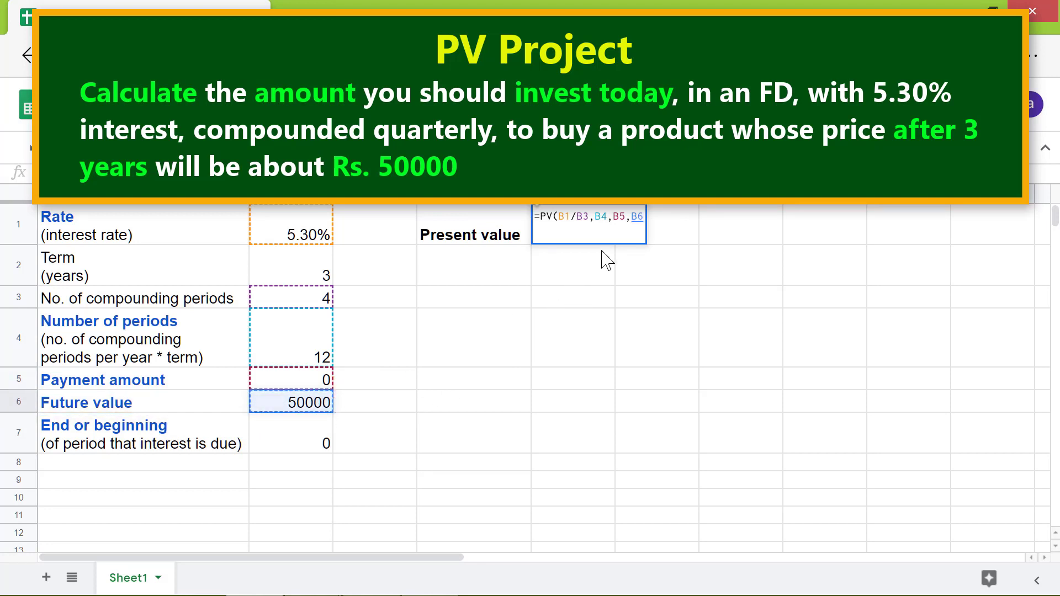
type(",")
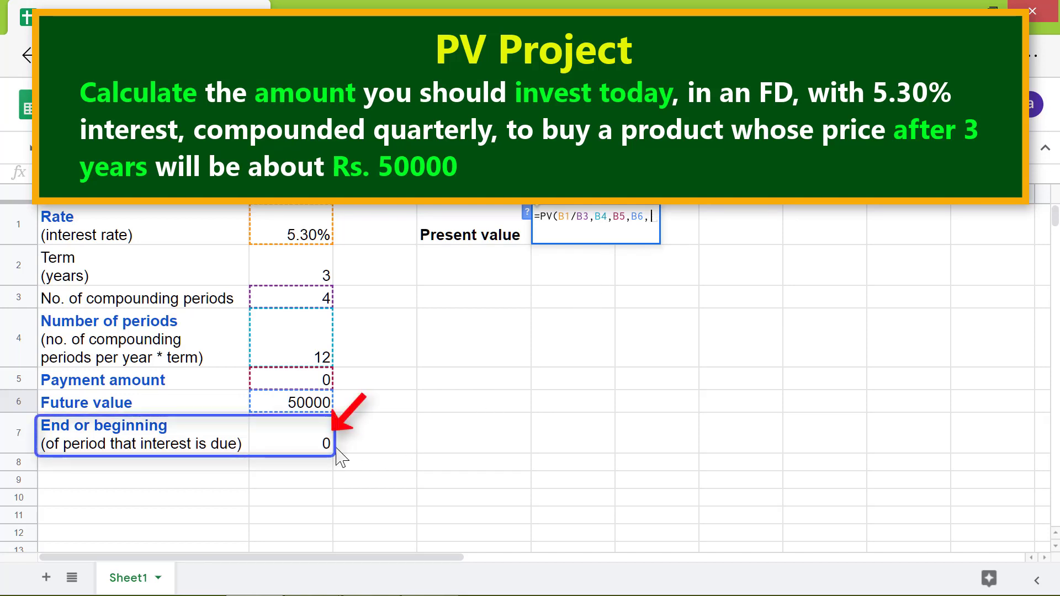
left_click(312, 444)
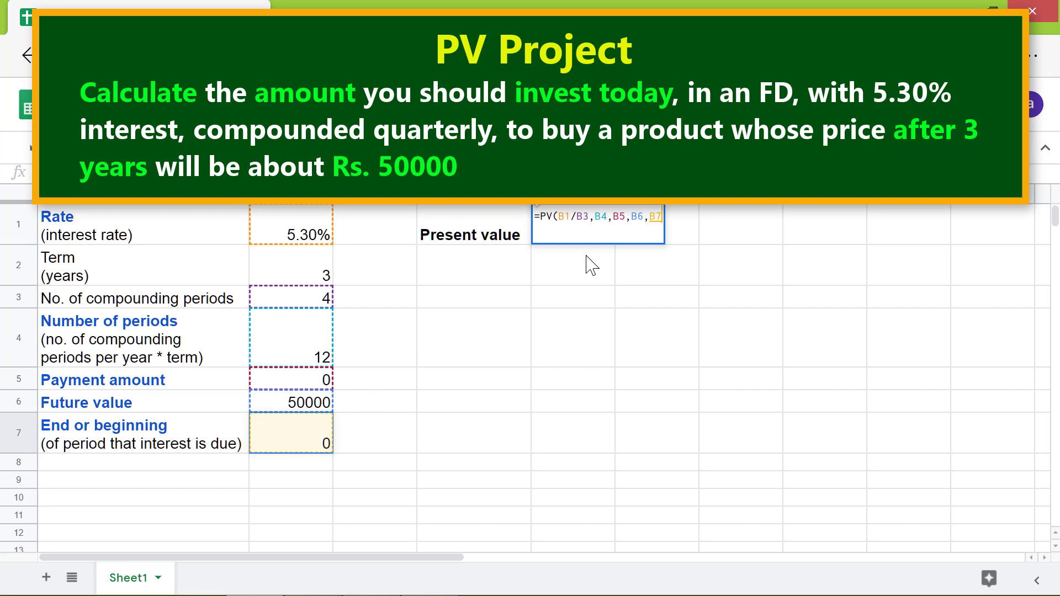
key("Return")
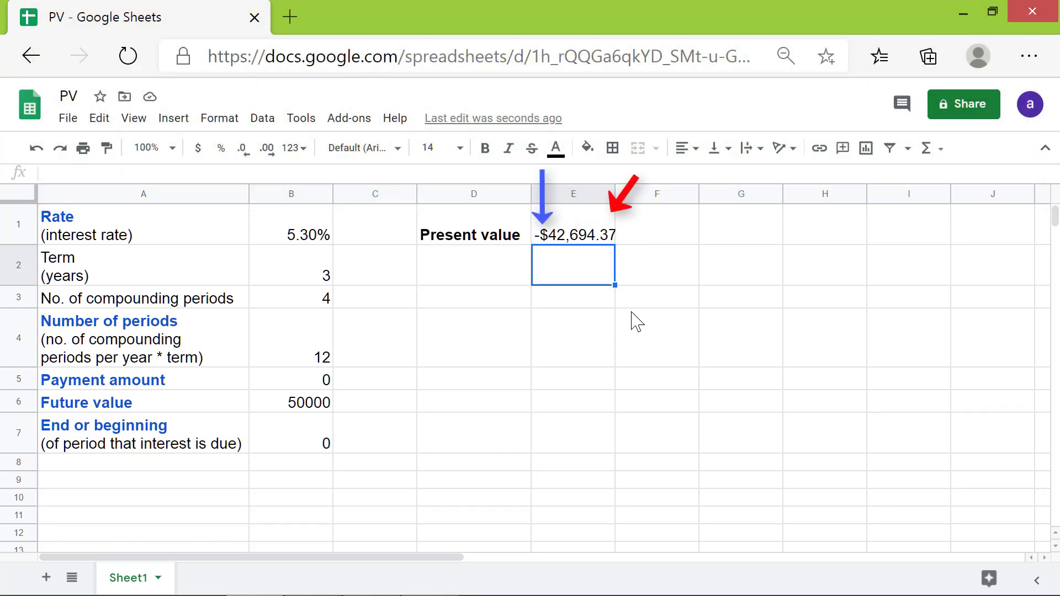
Apply the Number format to E1 so it reads -42,694.37
left_click(598, 241)
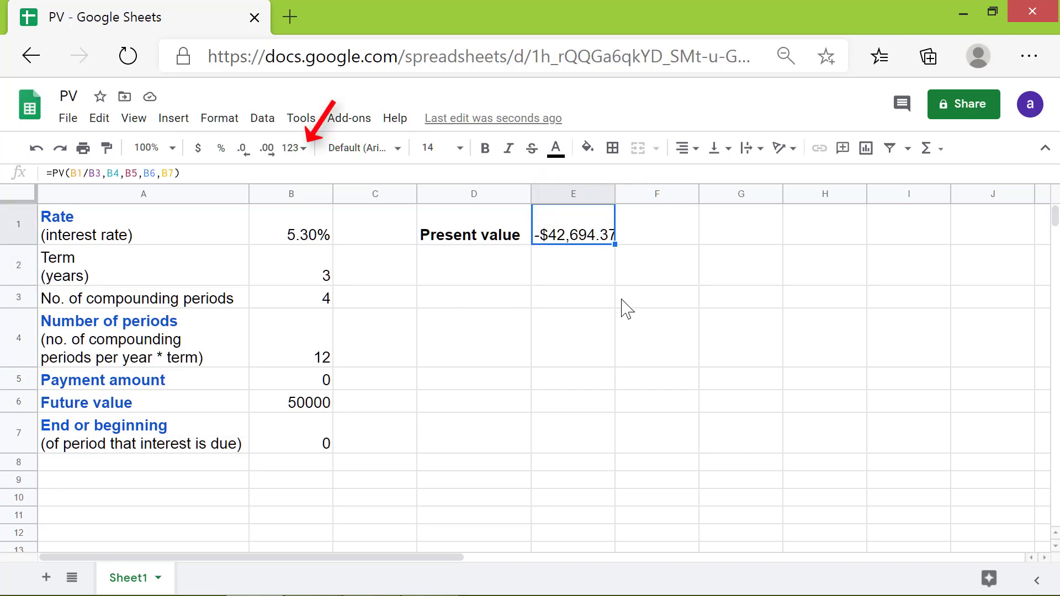
left_click(305, 149)
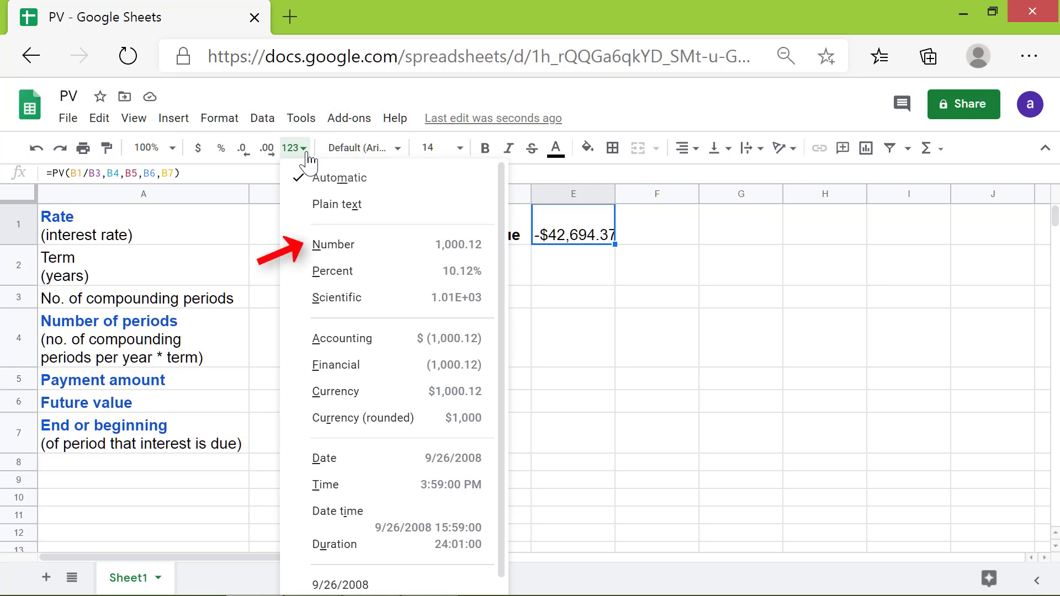
left_click(312, 245)
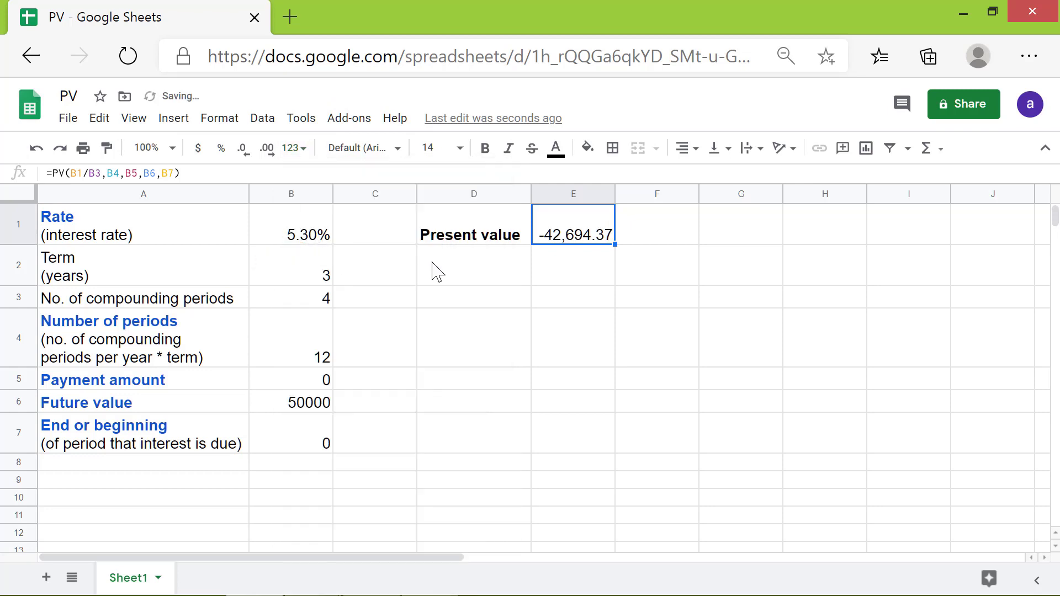
left_click(592, 280)
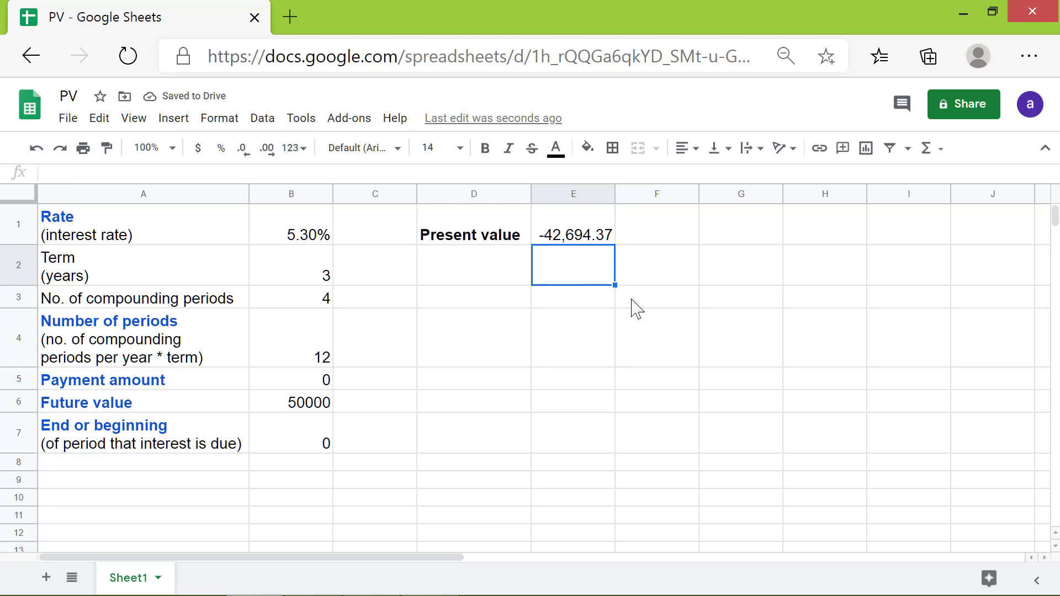